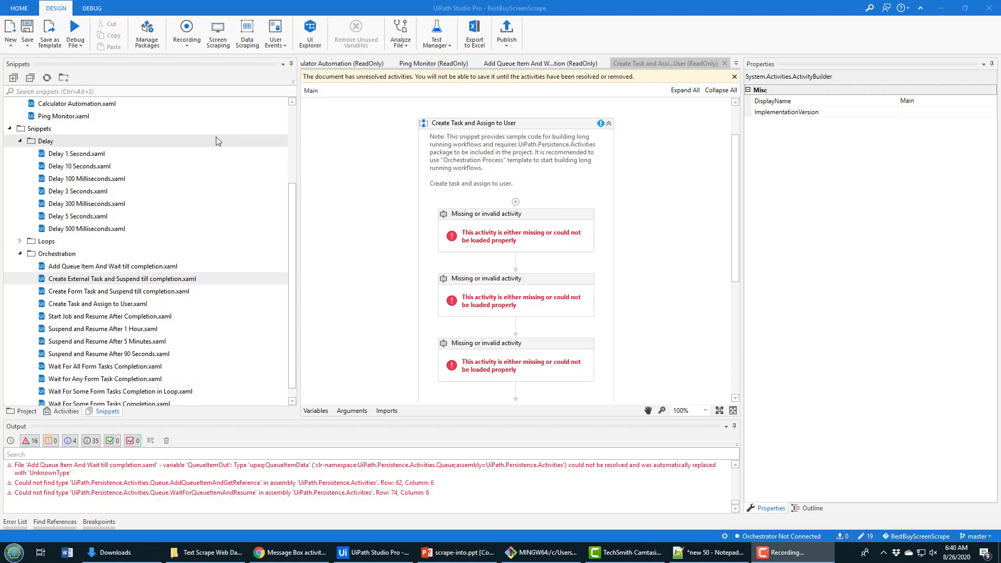
In Manage Packages, list All Packages and focus the package search box
left_click(147, 39)
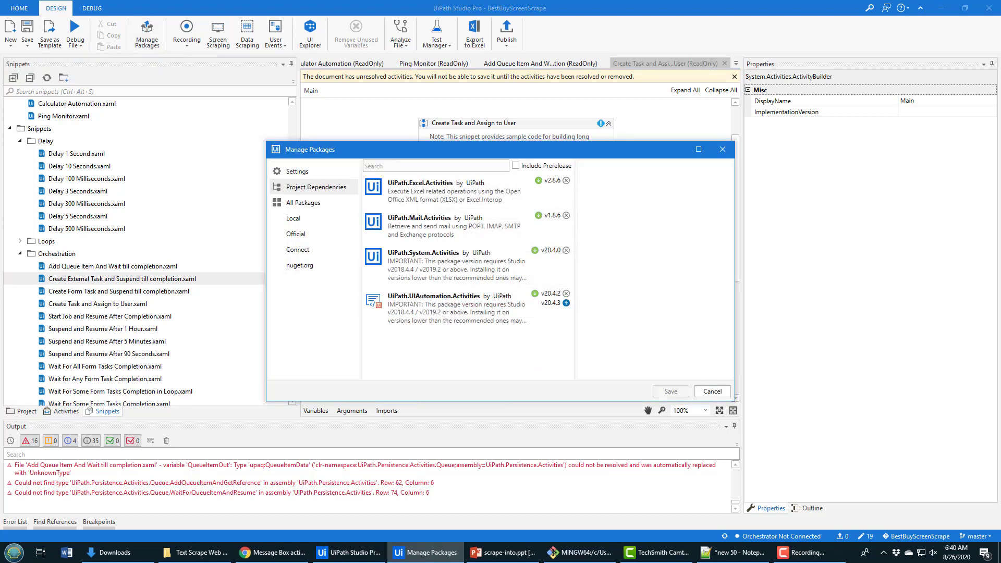
left_click(734, 552)
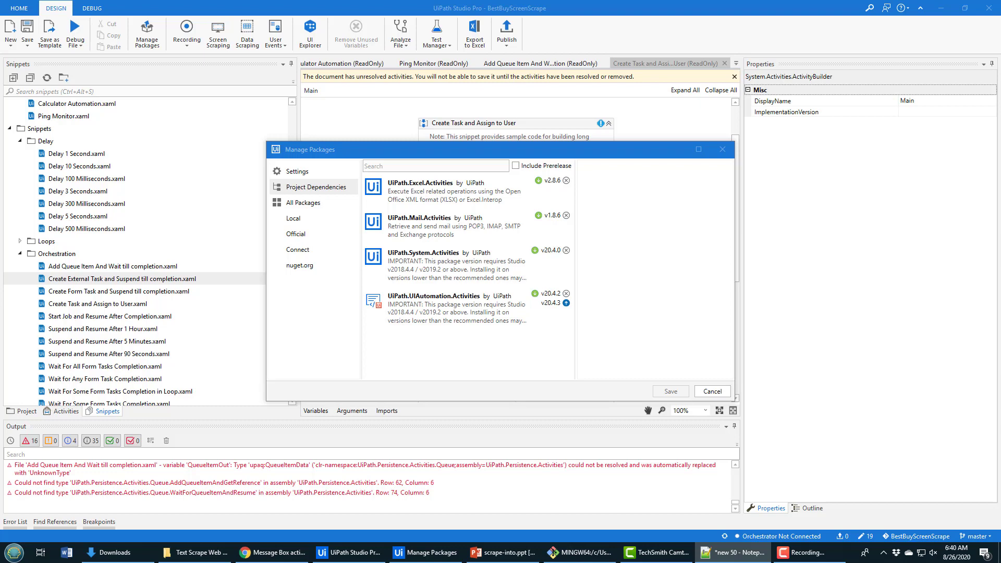
left_click(302, 203)
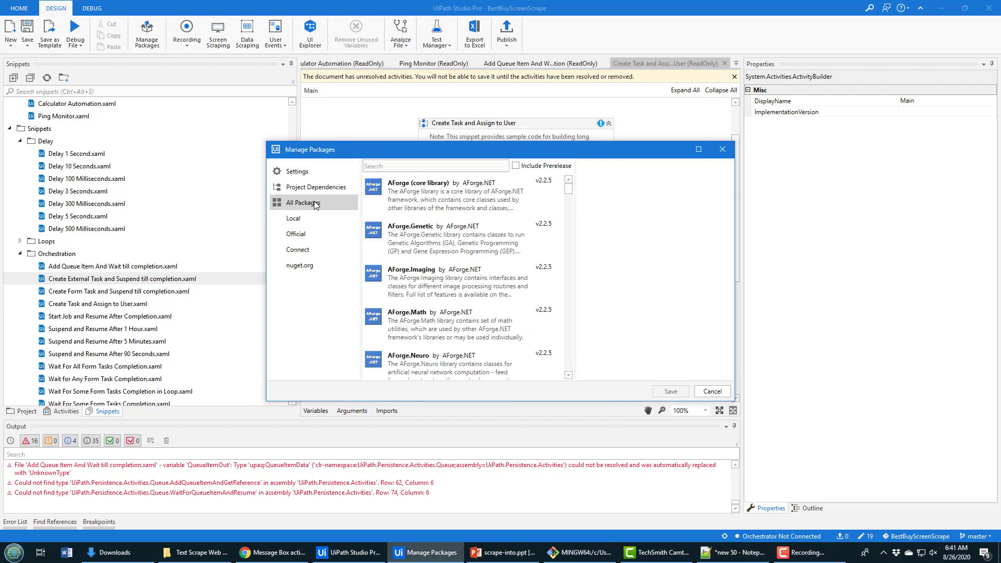
left_click(392, 166)
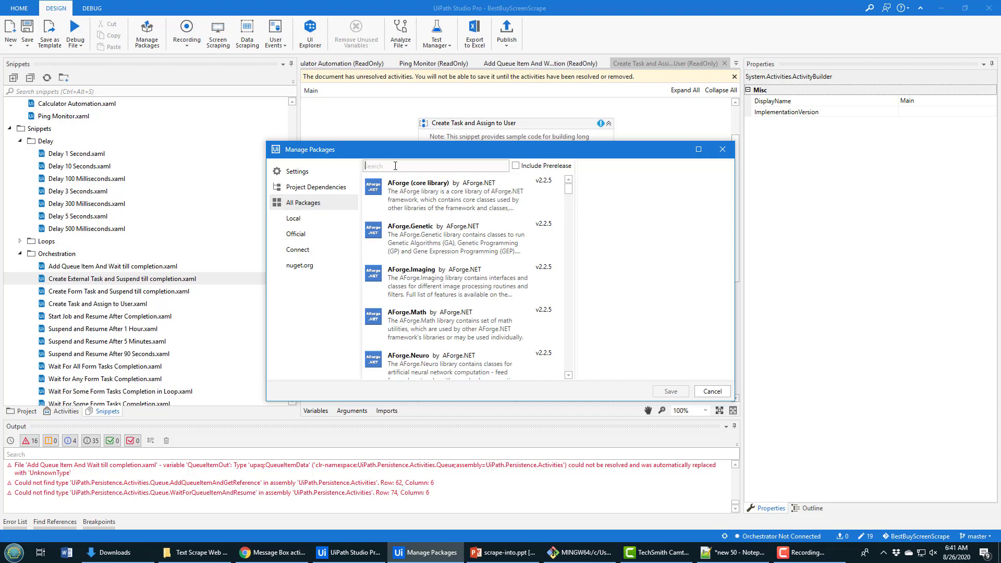
Find UiPath.Persistence.Activities, install version 1.1.6 and save it to the project
type("UiPath.Persistence.Activities")
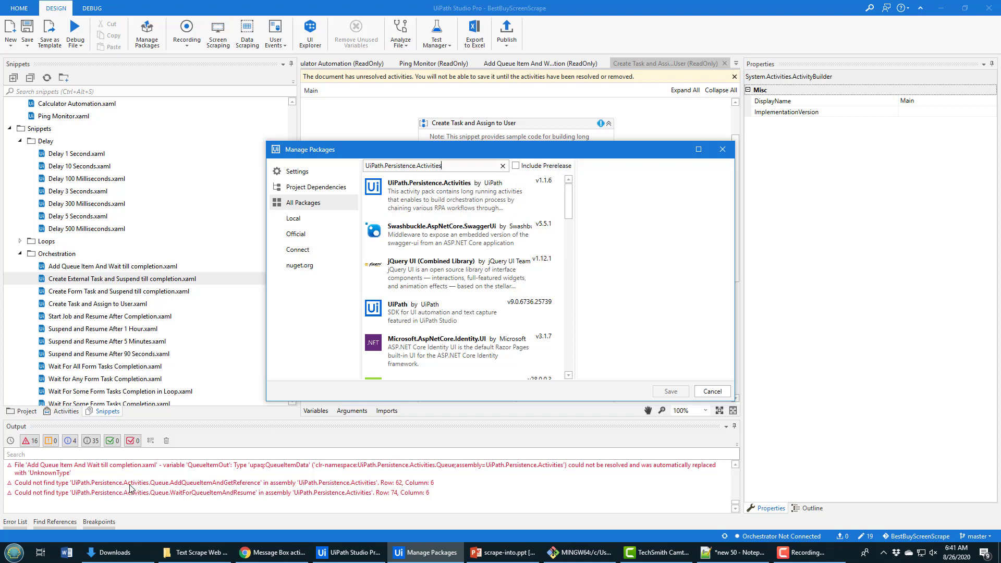
mouse_move(534, 202)
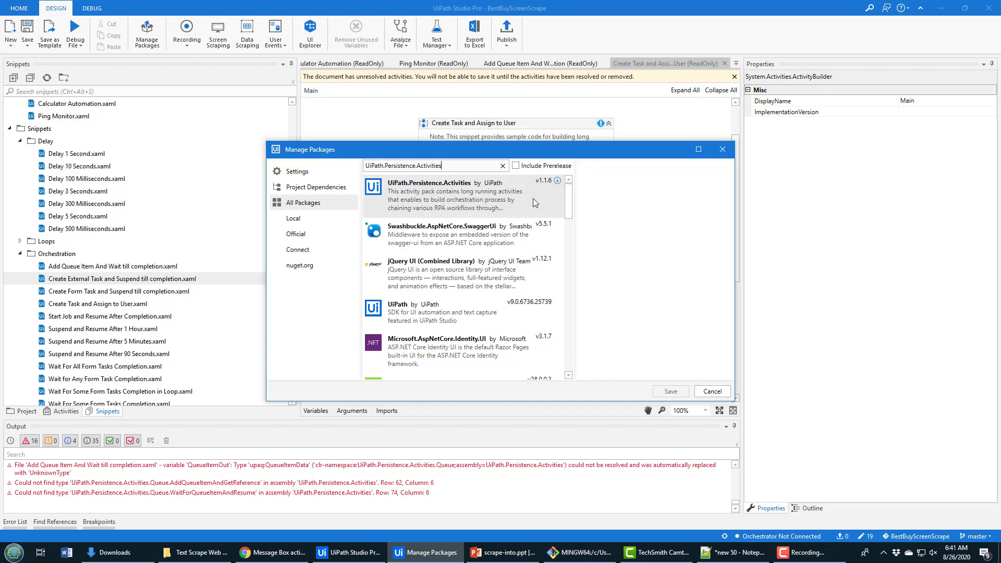
left_click(535, 197)
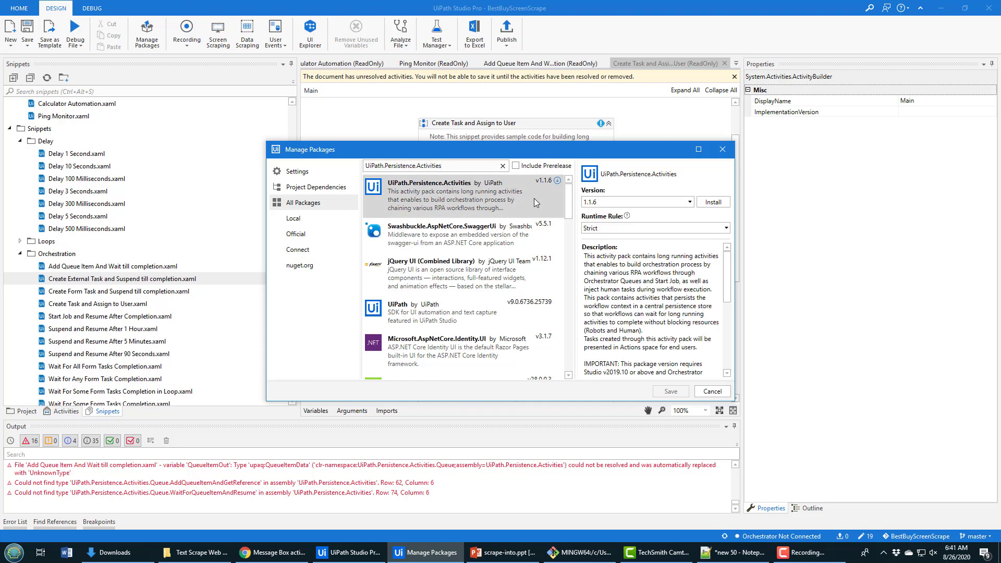
left_click(712, 203)
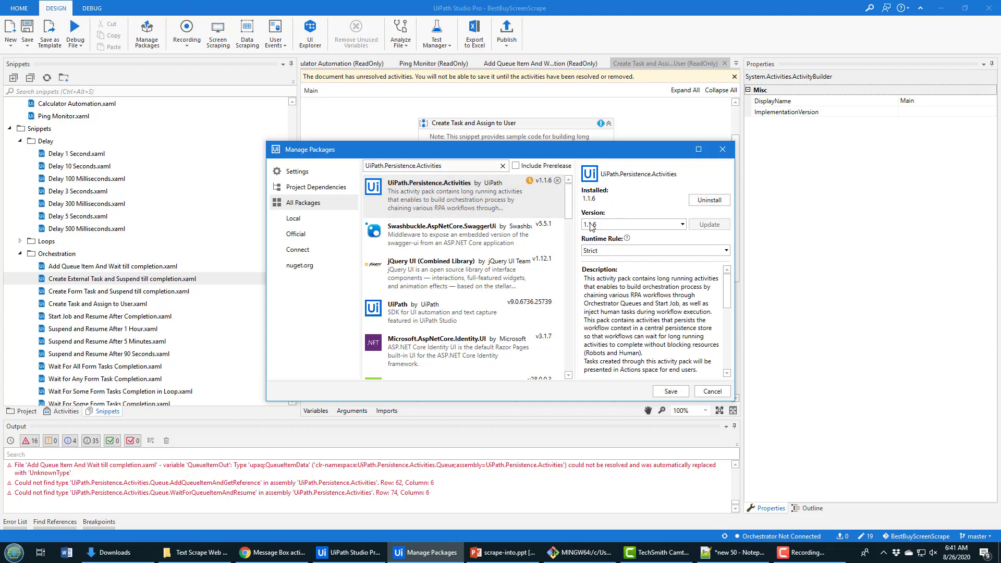
left_click(672, 395)
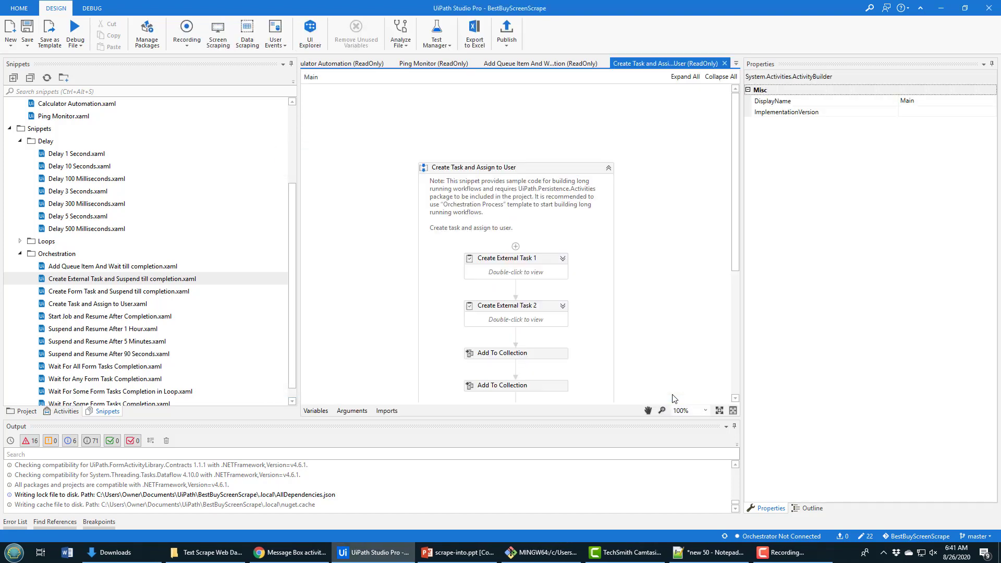
left_click_drag(733, 249, 735, 283)
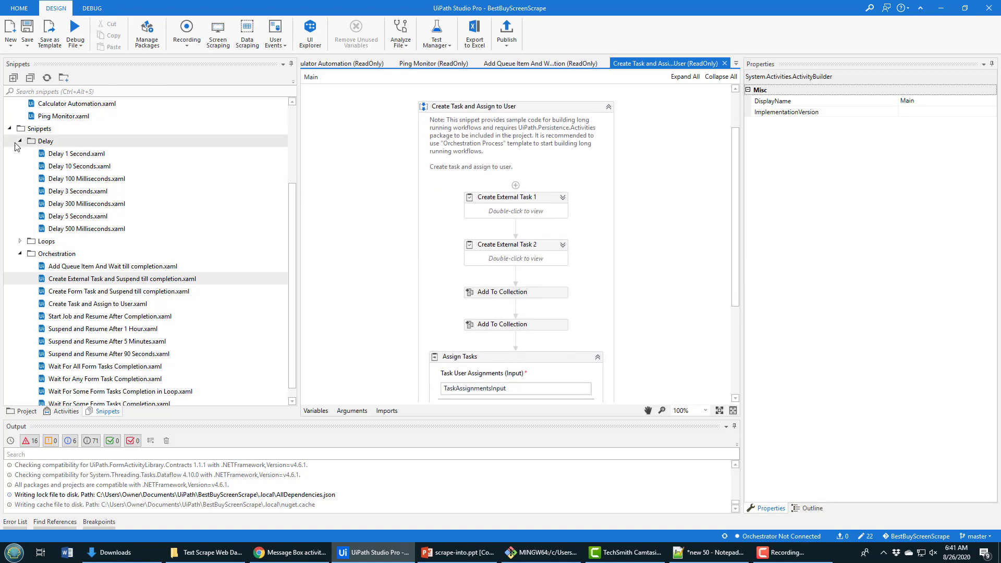